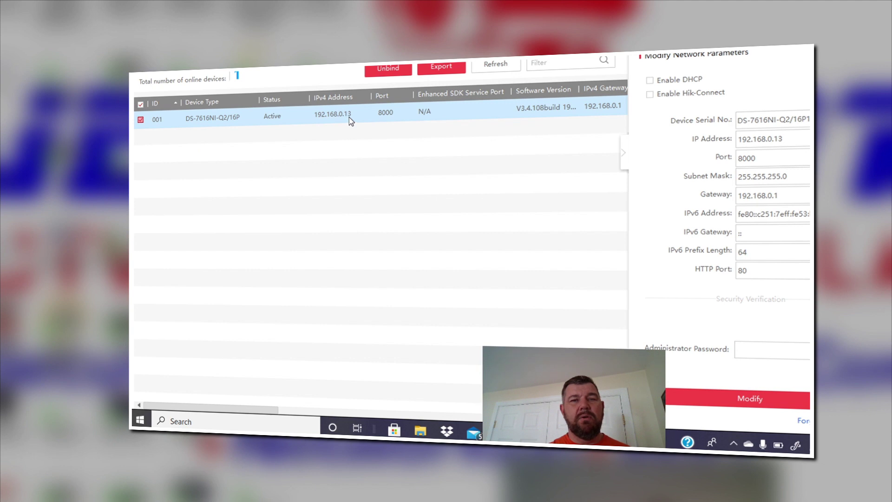
Step: Launch Internet Explorer via the taskbar search for 'exp' and enter 192.168.0.13 as the address
left_click(263, 417)
type("exp")
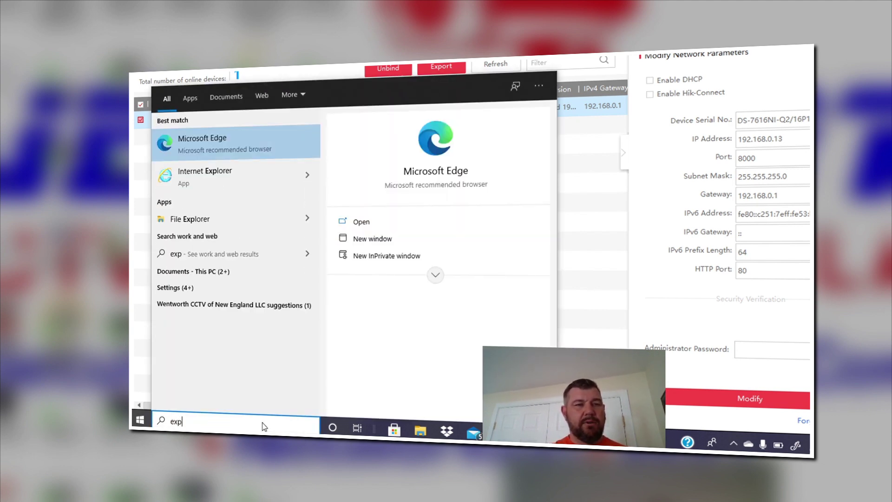
left_click(224, 177)
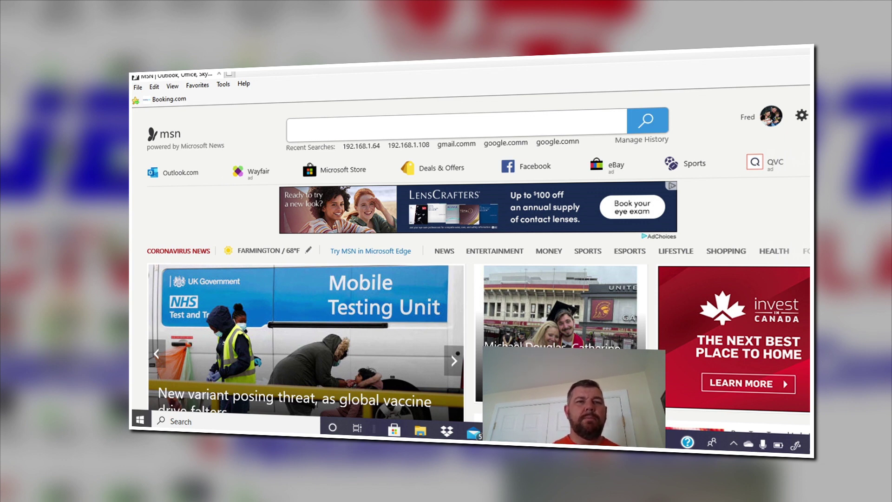
type("192.168")
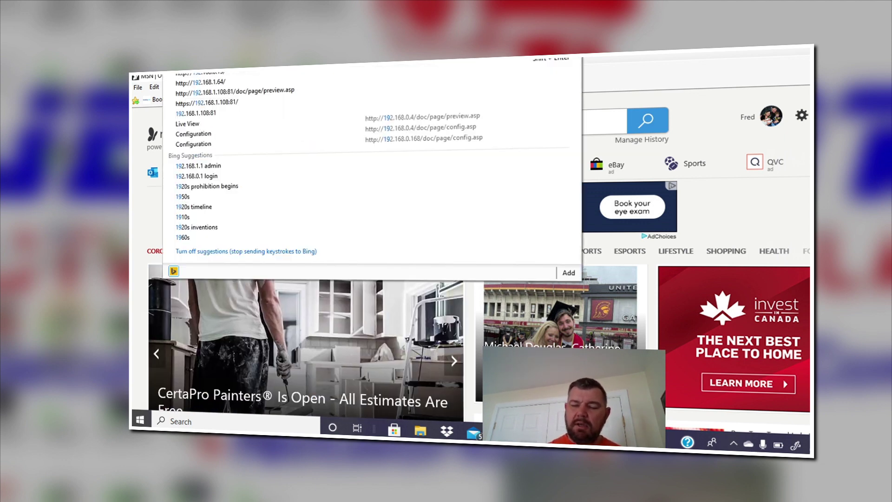
type(".0.13")
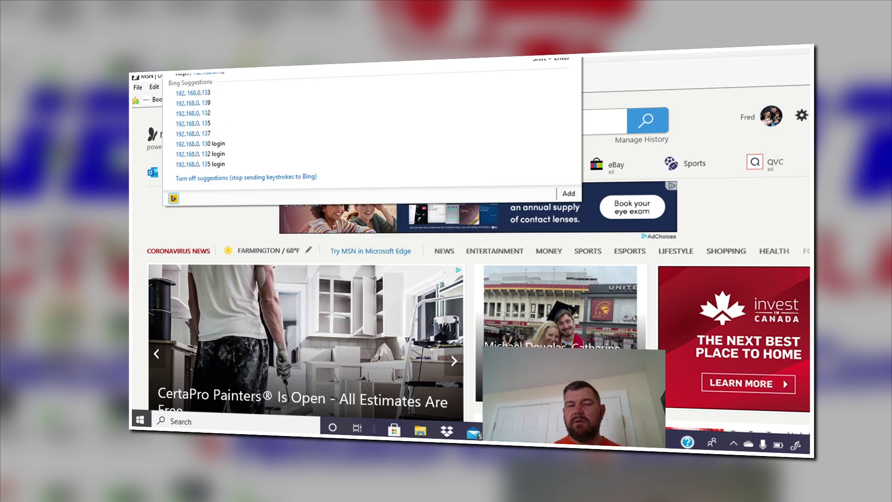
Step: Load the NVR page, log in with the admin account and password, and show Camera 01 live
key("Return")
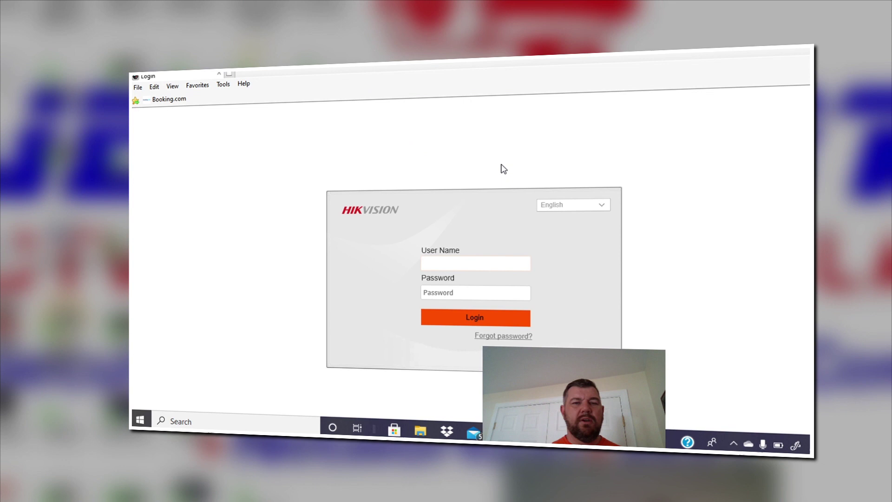
type("admin")
key("Tab")
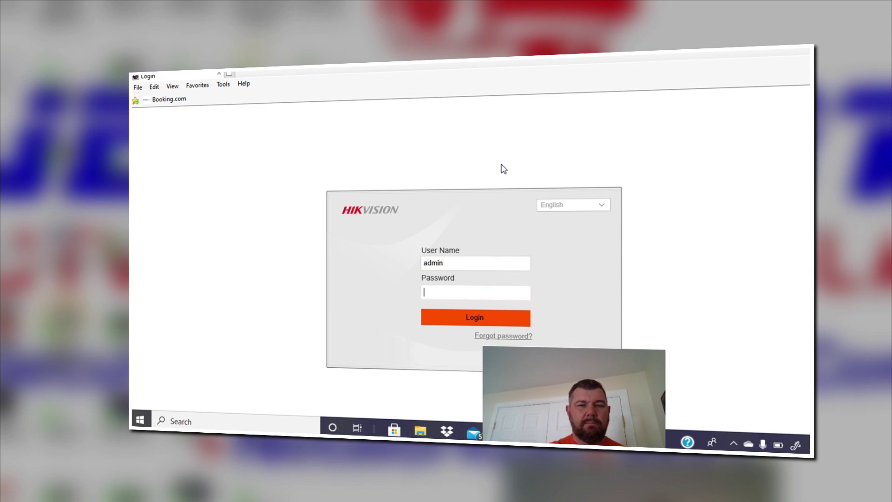
type("••••••")
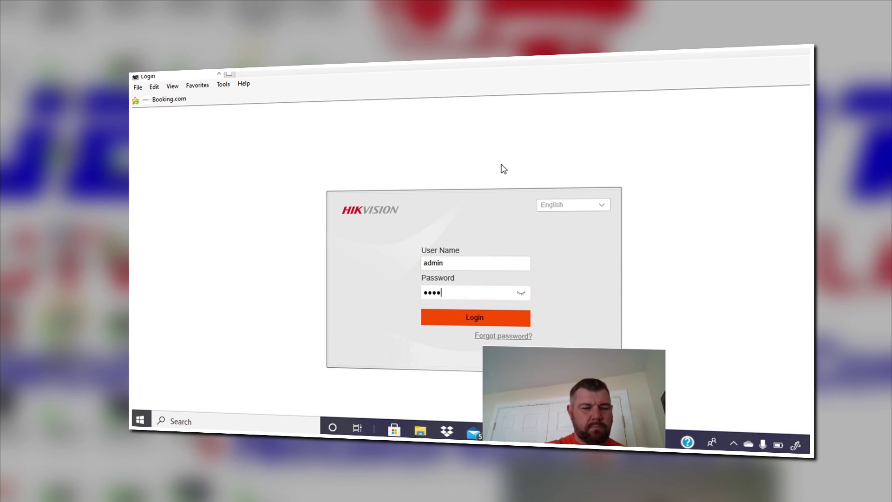
type("••")
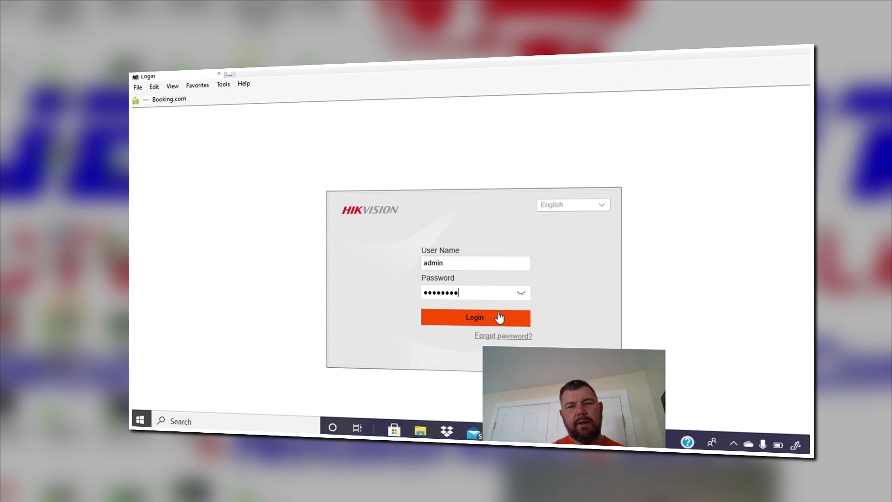
left_click(501, 320)
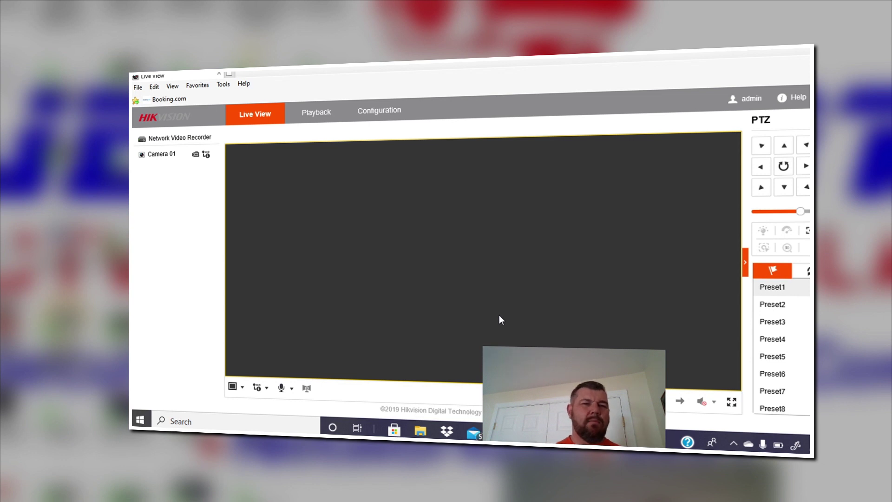
left_click(141, 155)
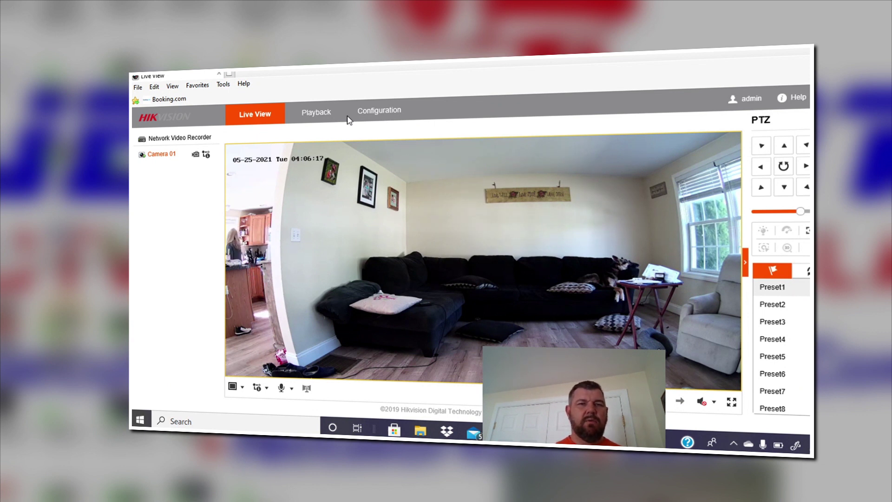
Step: Open Configuration > Event > Basic Event > Motion and toggle motion detection for Camera 01
left_click(378, 117)
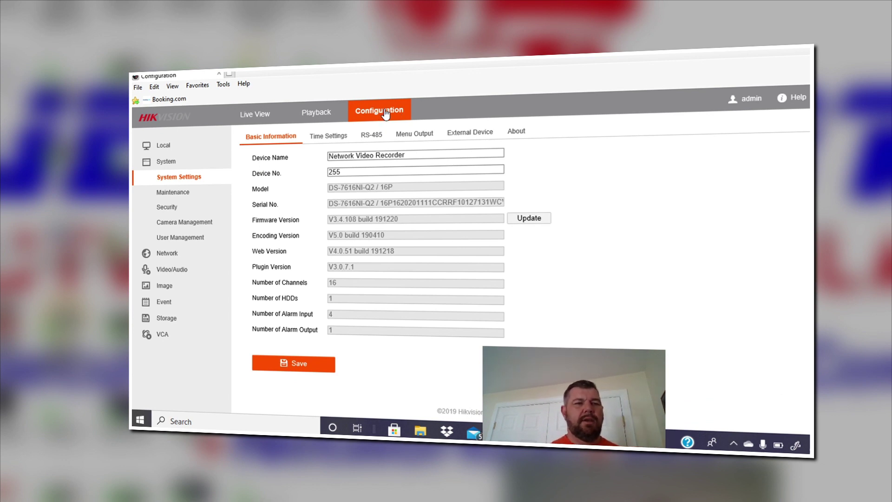
left_click(165, 303)
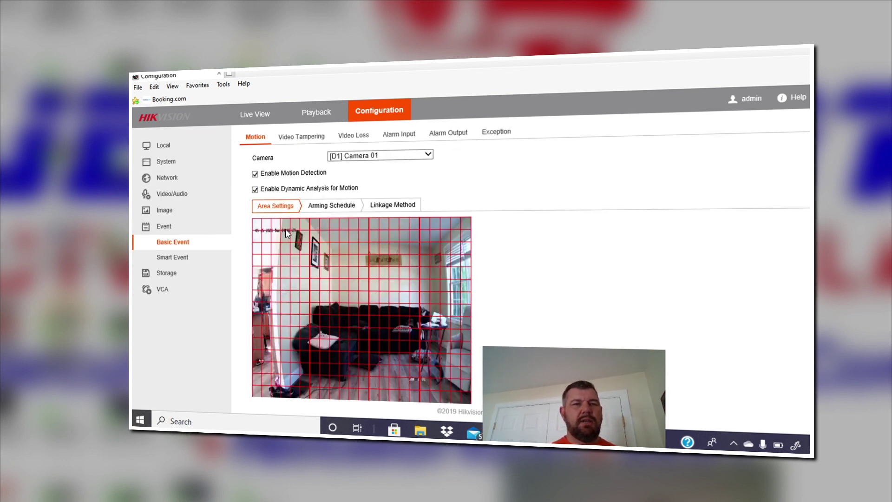
left_click(256, 175)
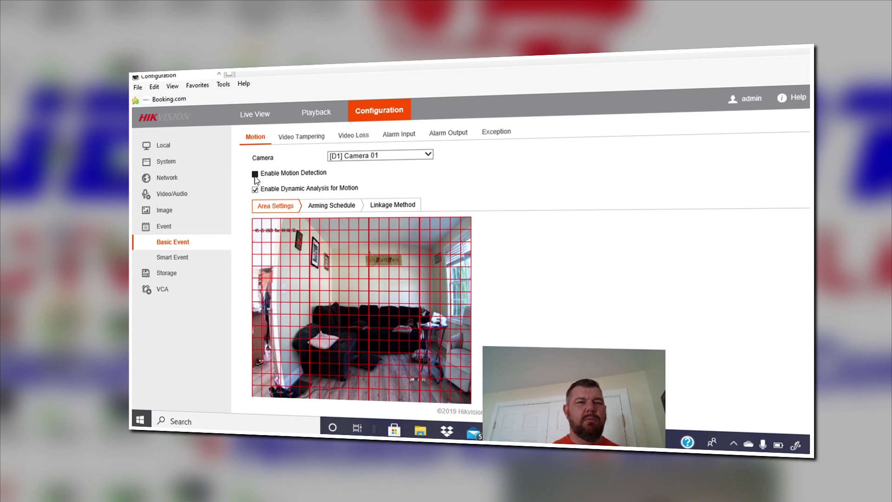
scroll(574, 310, "down", 1)
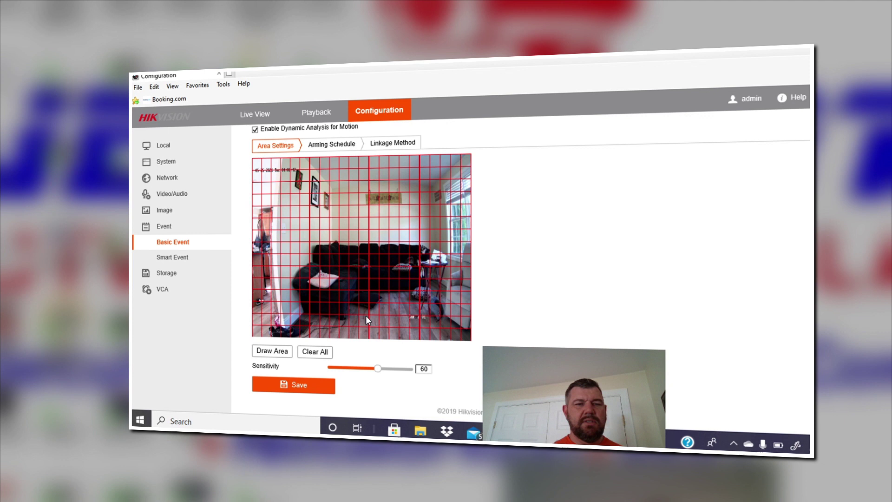
Step: Clear all motion areas, draw one over the couch, set sensitivity to 80, and save
left_click(317, 353)
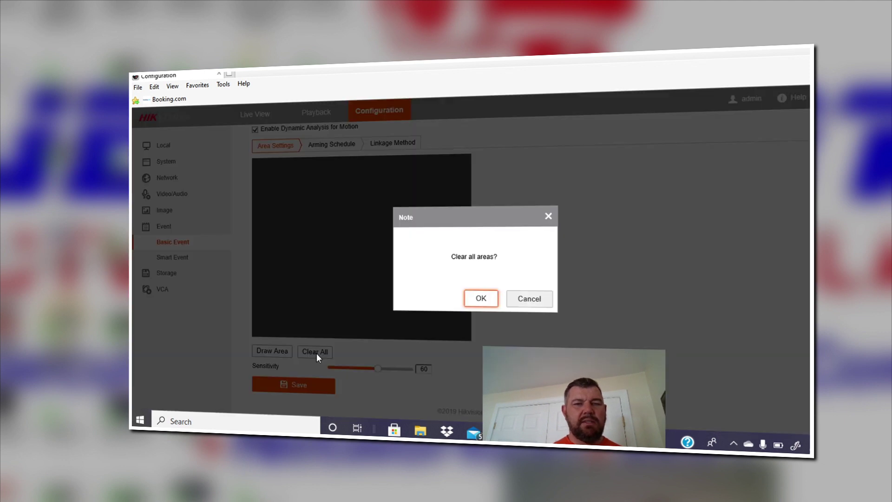
left_click(481, 299)
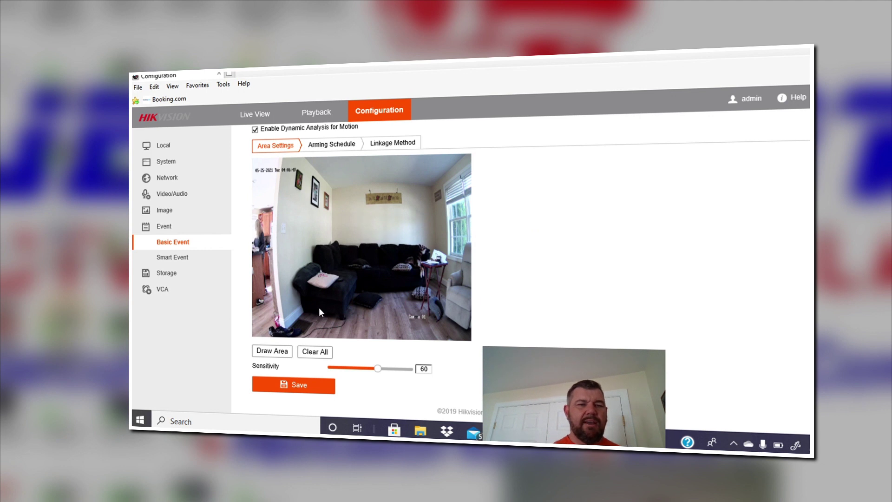
left_click(278, 351)
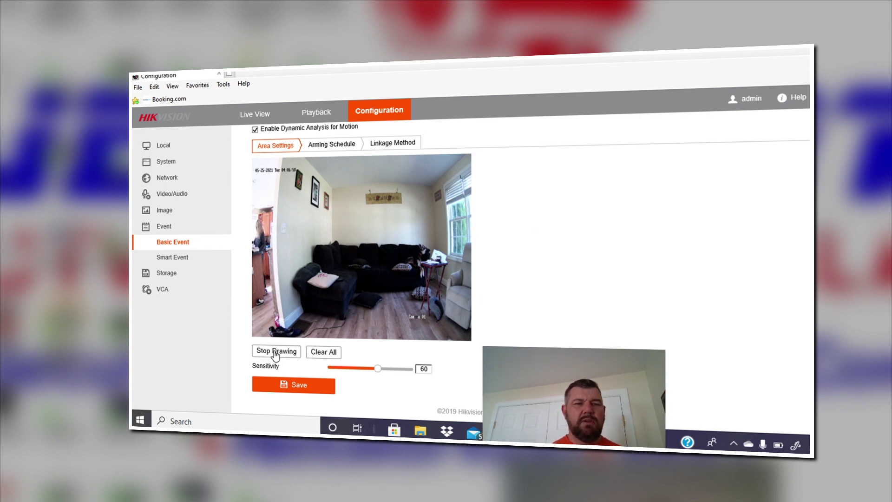
mouse_move(312, 240)
left_mouse_down()
mouse_move(386, 241)
mouse_move(413, 274)
mouse_move(412, 291)
mouse_move(431, 304)
left_mouse_up()
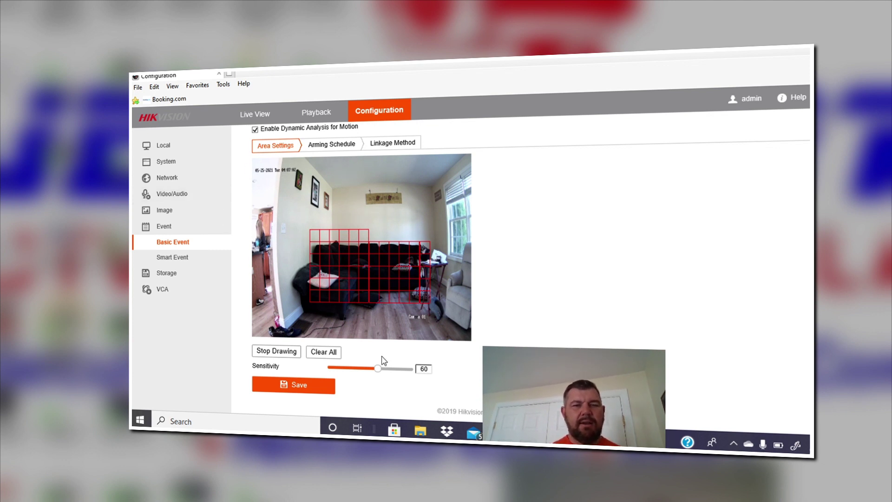
mouse_move(379, 370)
left_mouse_down()
mouse_move(330, 369)
mouse_move(413, 372)
mouse_move(391, 371)
left_mouse_up()
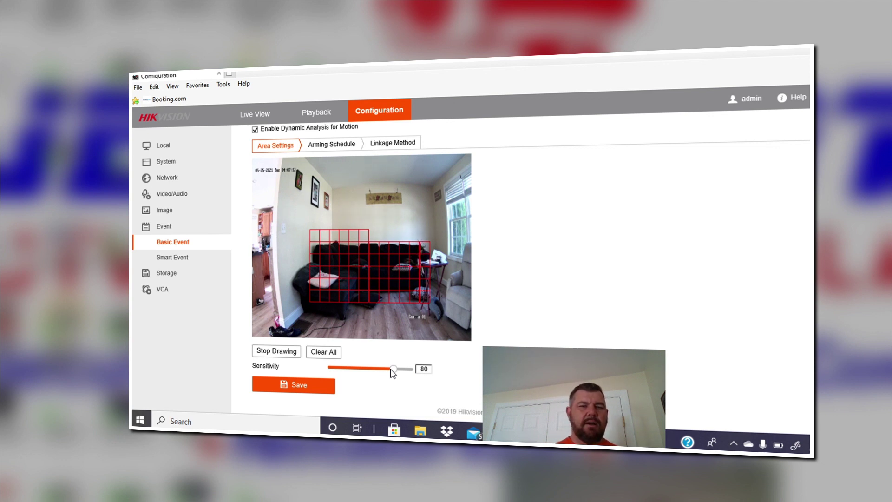
left_click(319, 386)
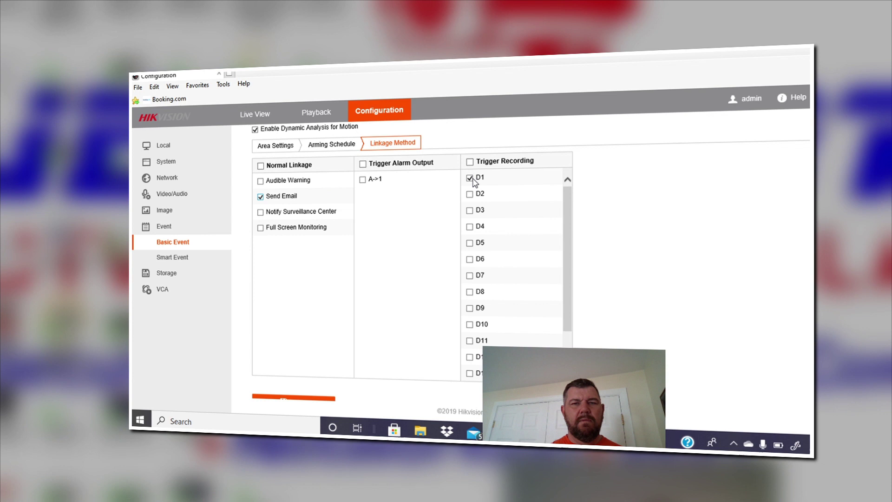
Step: Save Camera 01's motion linkage with Send Email enabled alongside recording
scroll(732, 227, "up", 1)
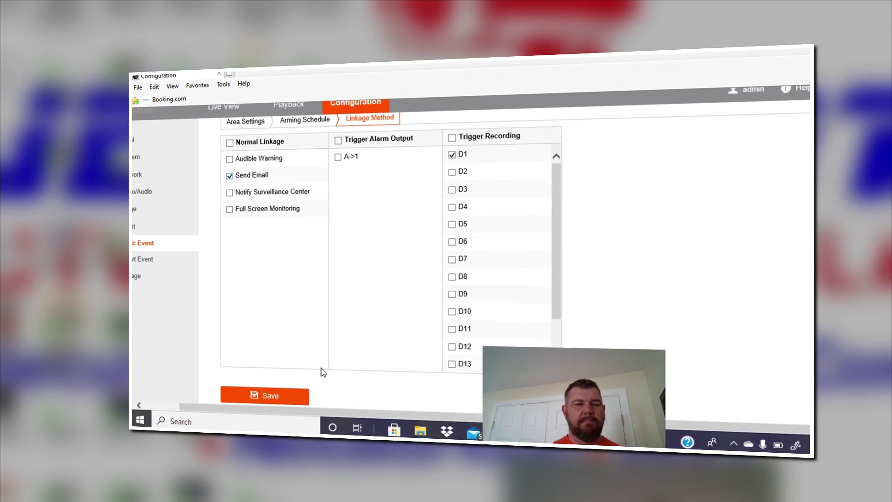
left_click(292, 396)
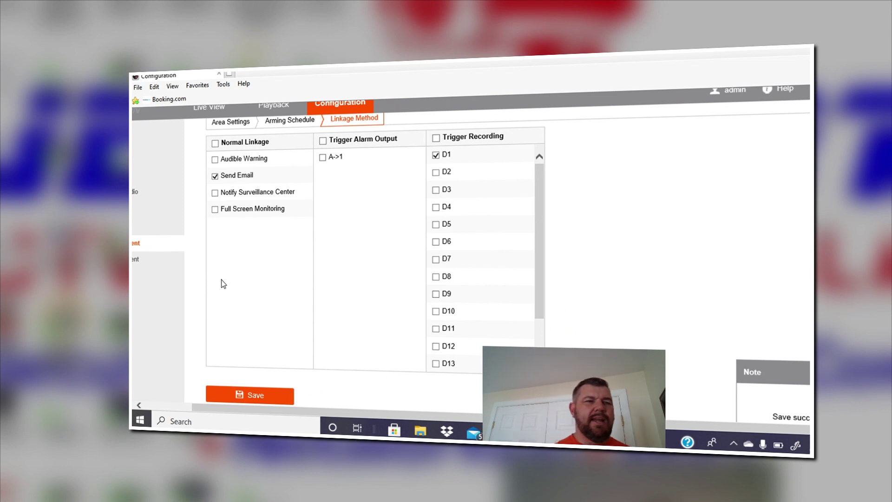
scroll(165, 279, "left", 3)
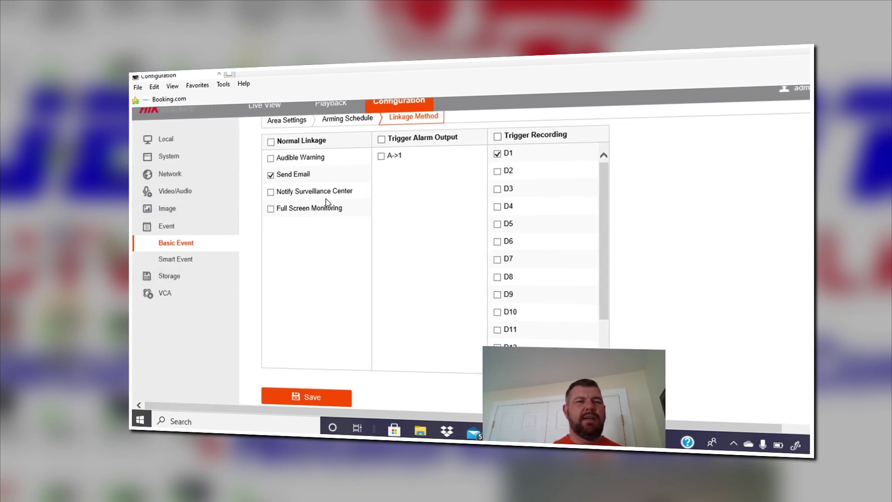
scroll(244, 240, "up", 3)
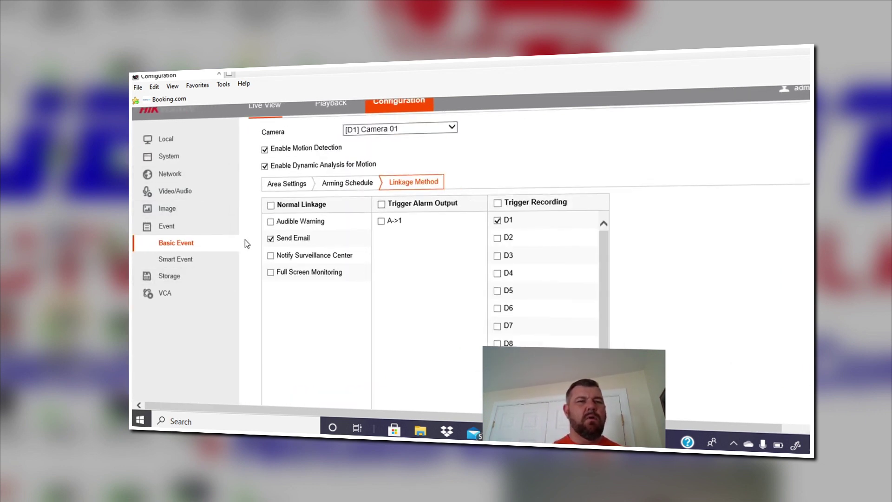
Step: Go to the Network > Advanced Settings > Email settings page
left_click(168, 176)
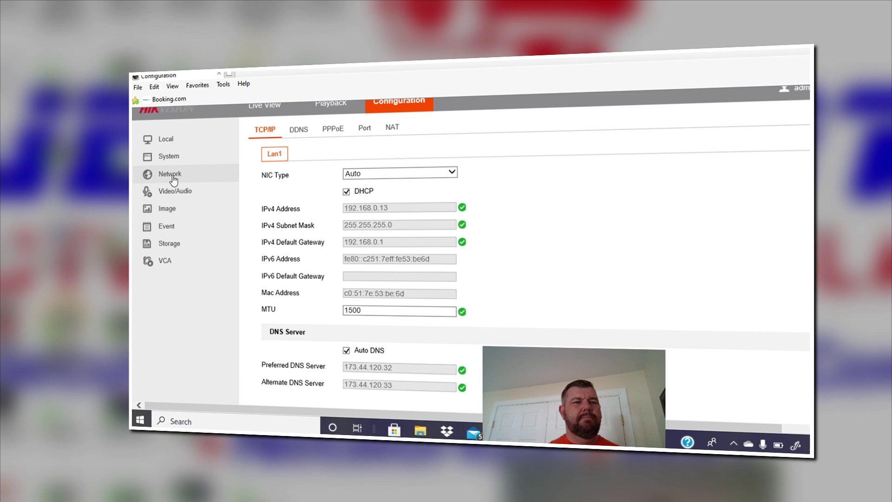
left_click(172, 175)
left_click(187, 209)
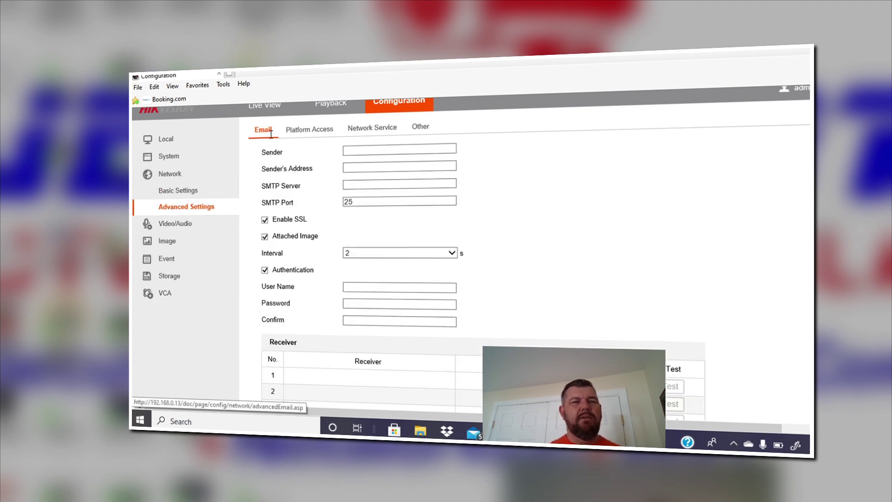
scroll(677, 231, "down", 2)
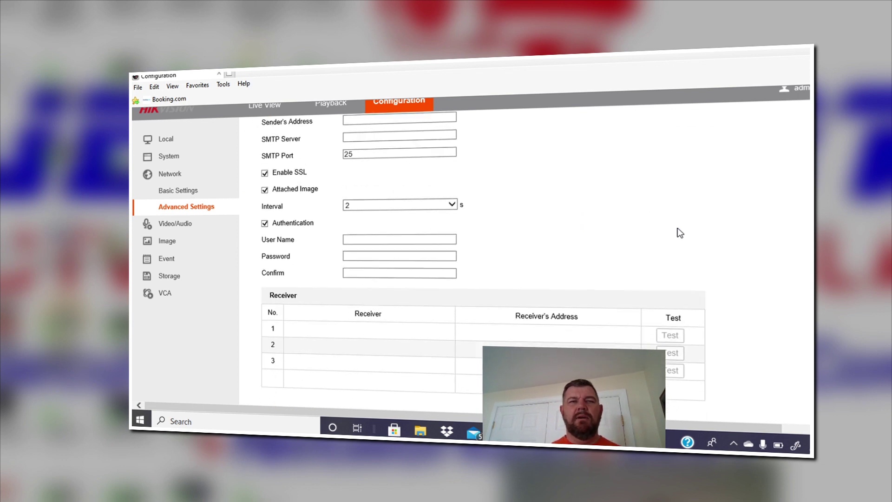
scroll(677, 231, "up", 3)
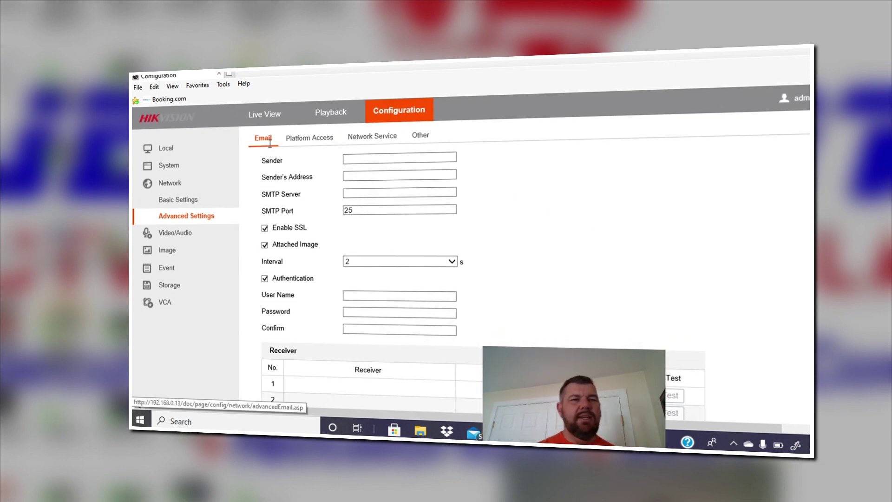
Step: Enter the sender's name in the Sender field
left_click(370, 161)
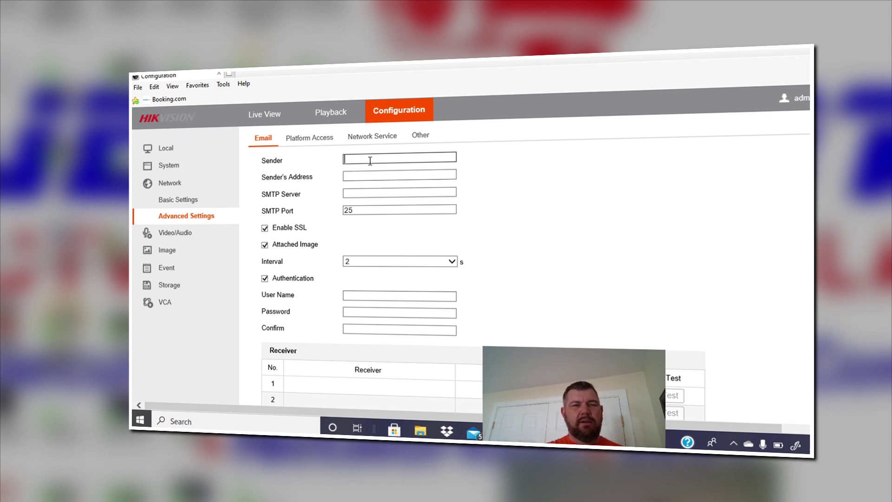
type("Fred")
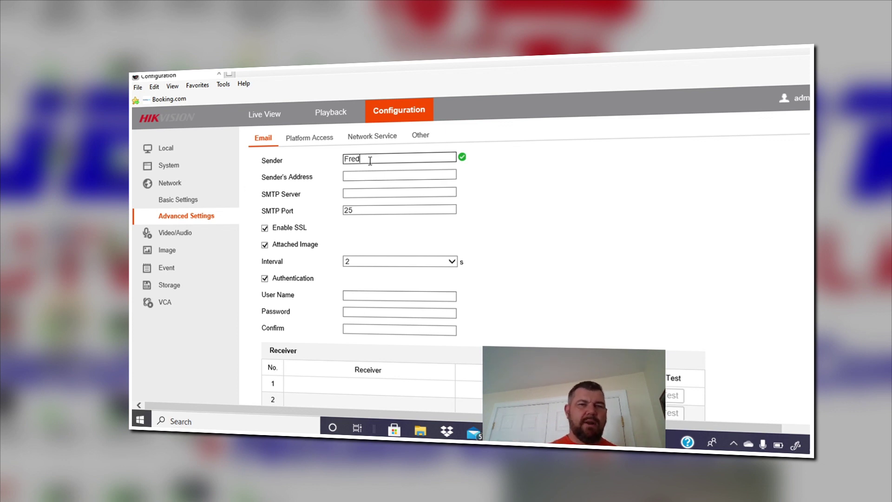
left_click(366, 177)
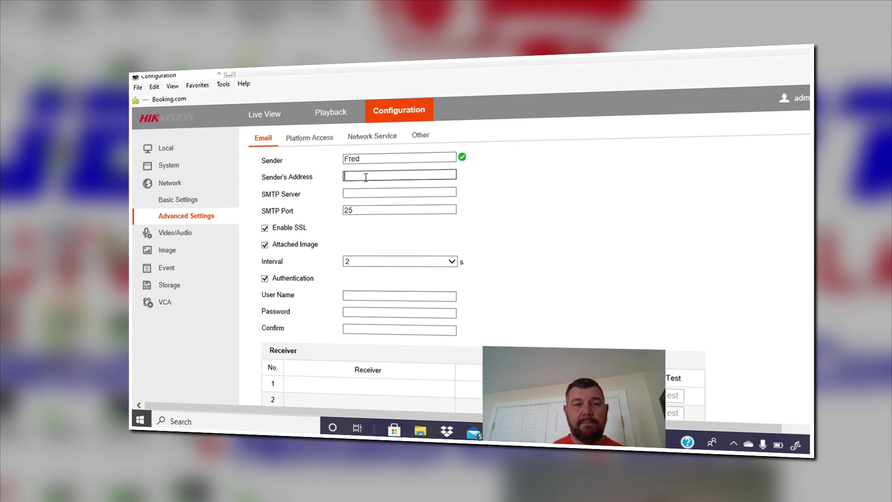
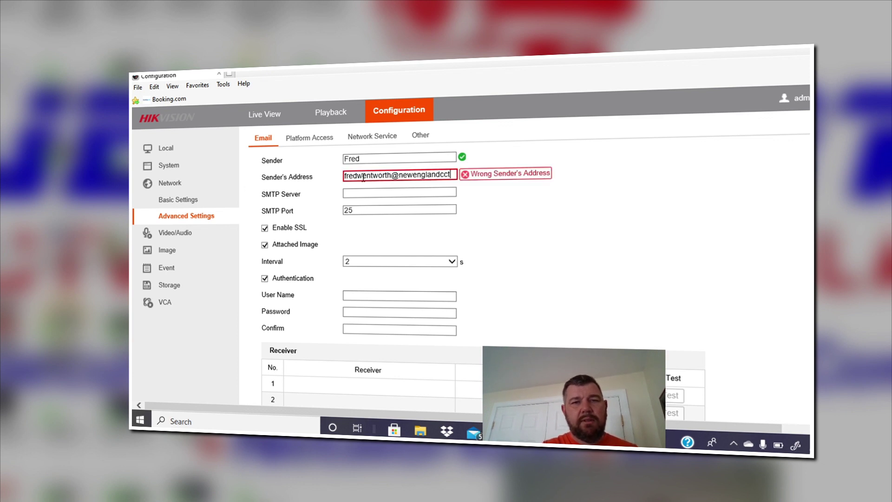
Step: Paste smtp.office365.com as the SMTP server
left_click(359, 194)
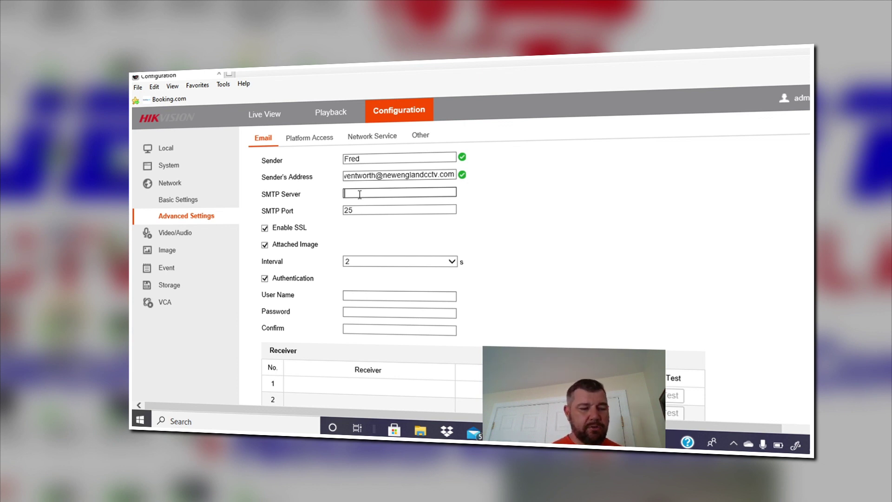
type("smtp.office365.com")
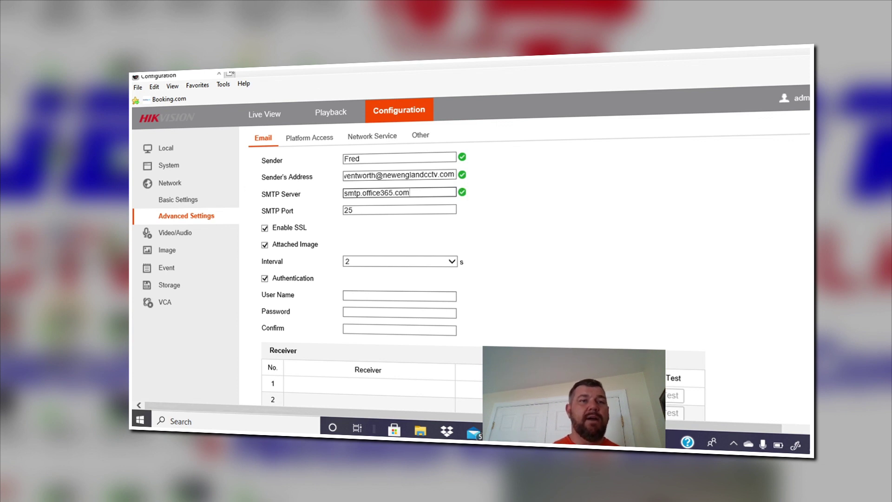
left_click(229, 73)
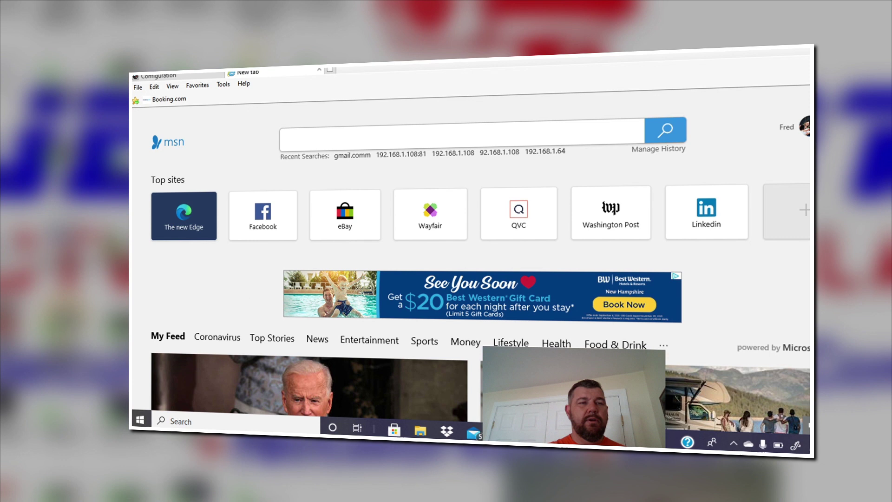
Step: Search Google for 'office 365 outgoing smtp server settings' to find the port (465 or 587)
type("google")
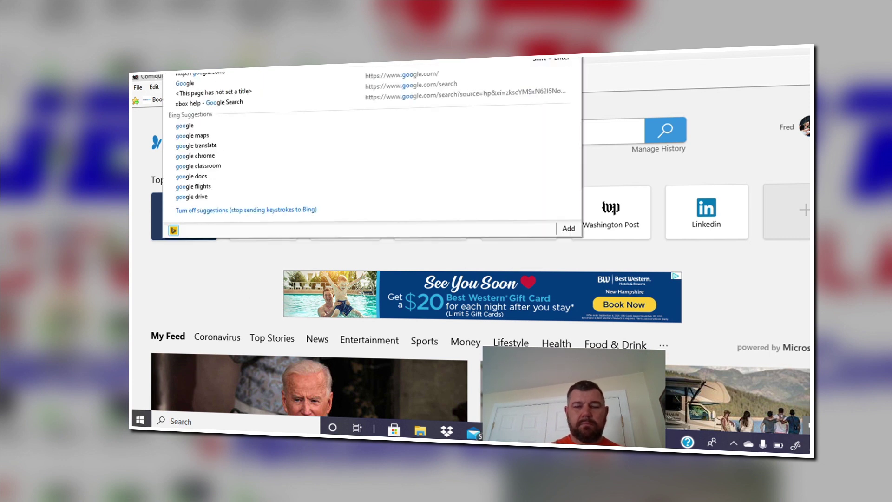
key("Return")
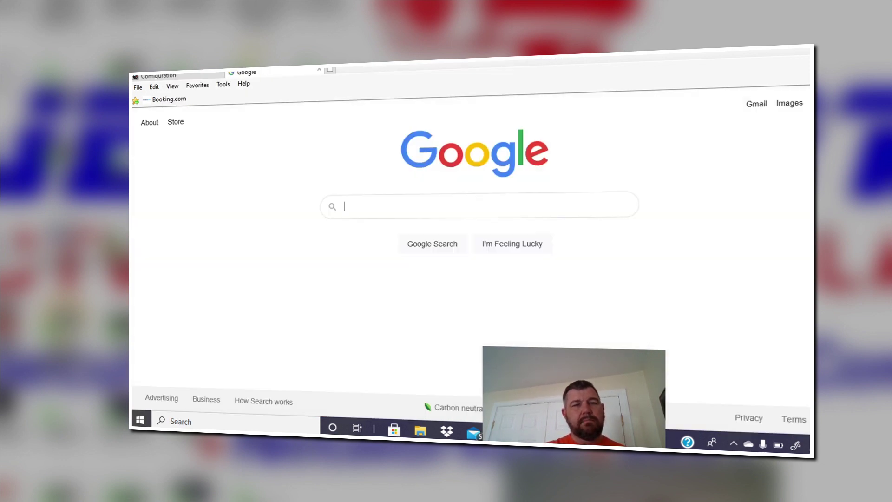
type("office 36")
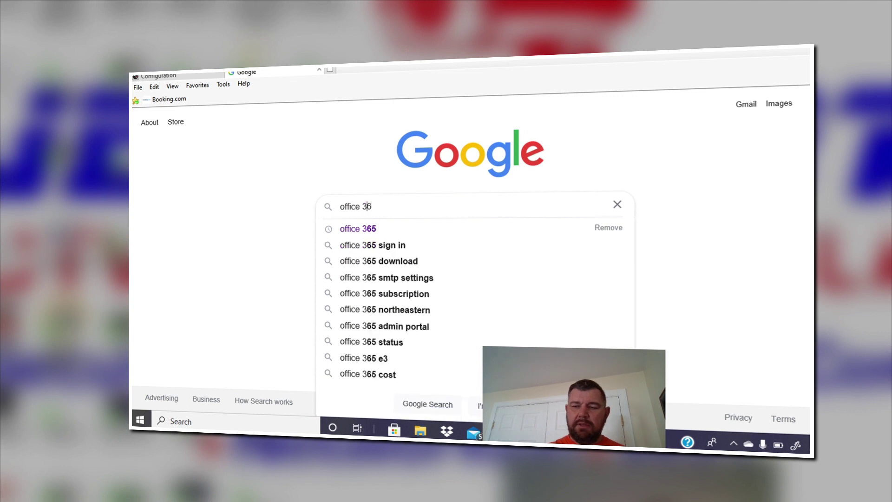
type("5 outgoi")
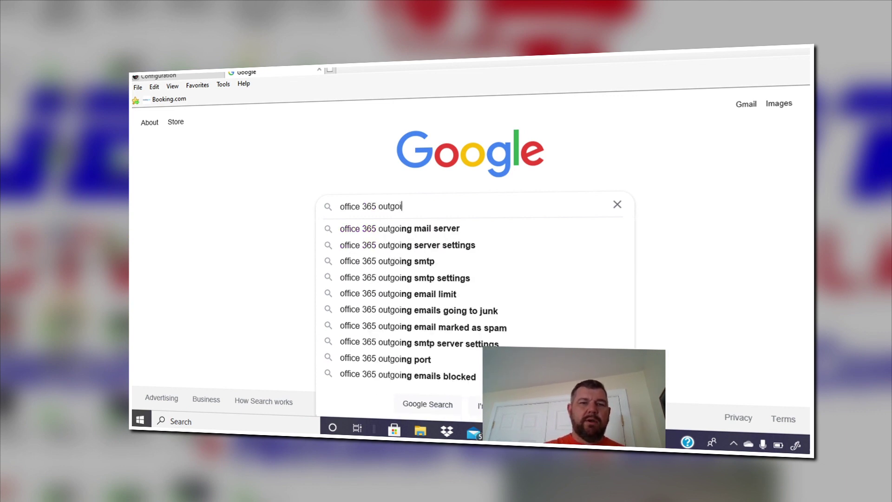
type("ng smtp sev")
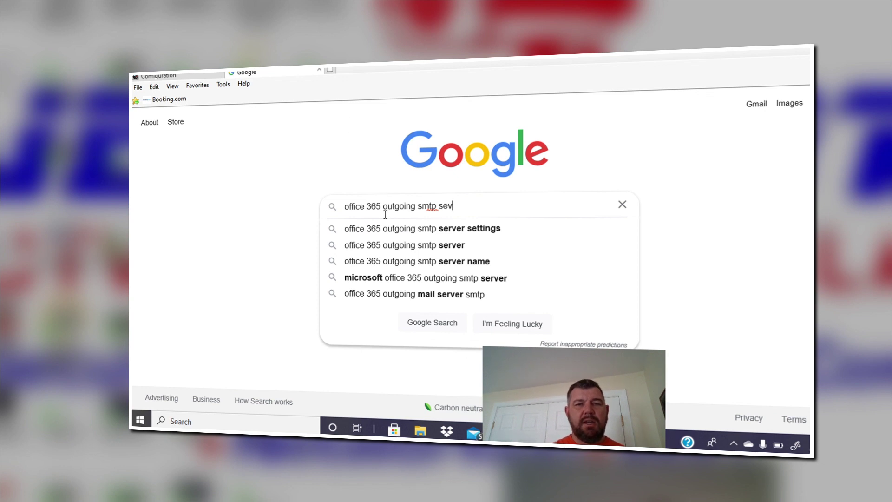
left_click(390, 229)
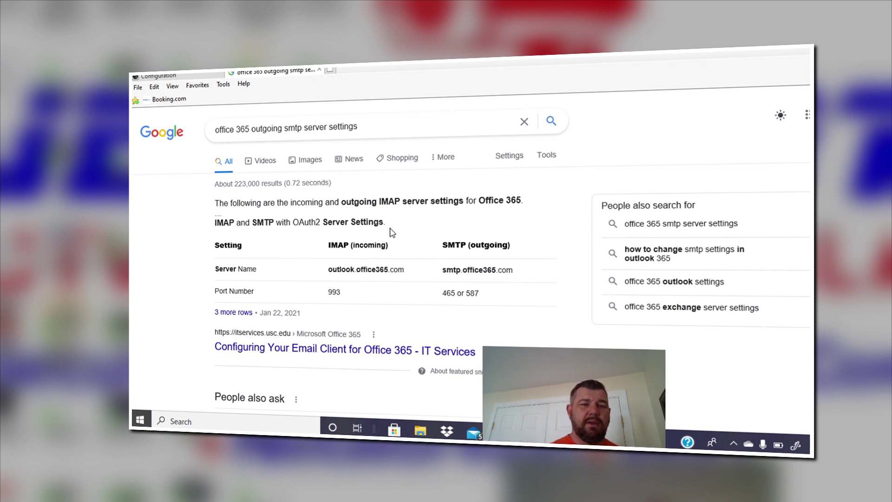
scroll(390, 230, "down", 2)
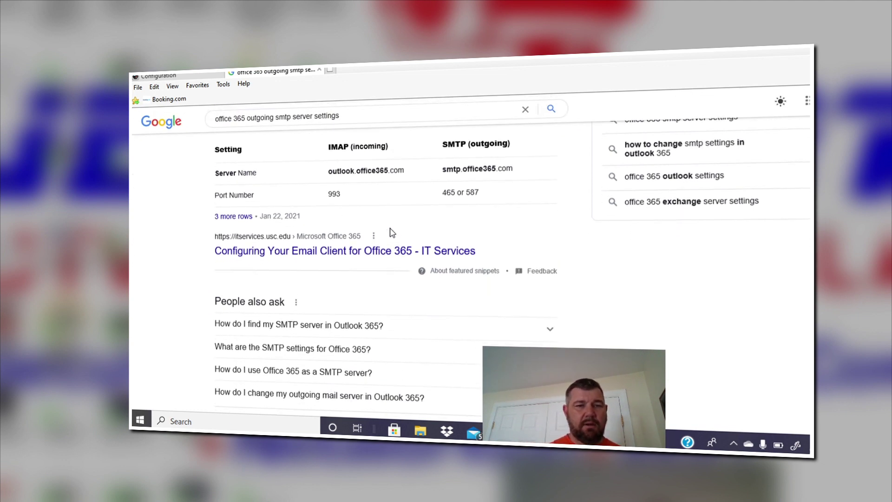
scroll(392, 232, "up", 2)
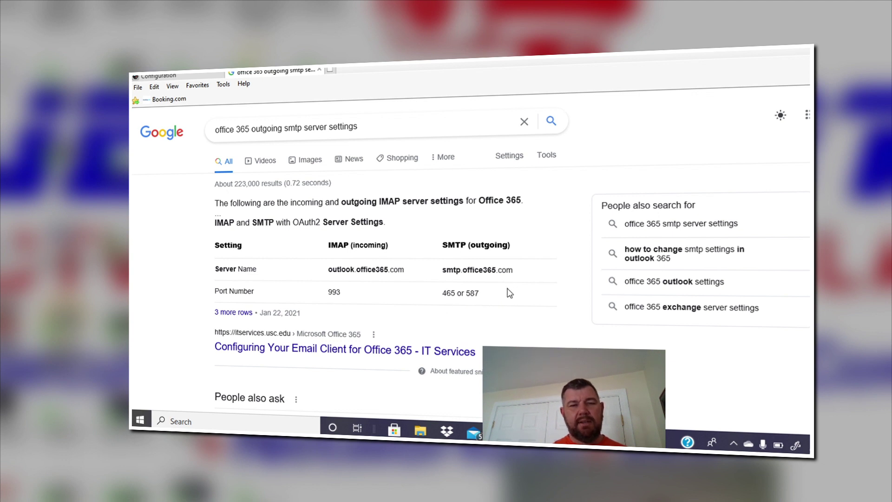
Step: Back on the NVR Email page, set the SMTP port to 587
left_click(199, 77)
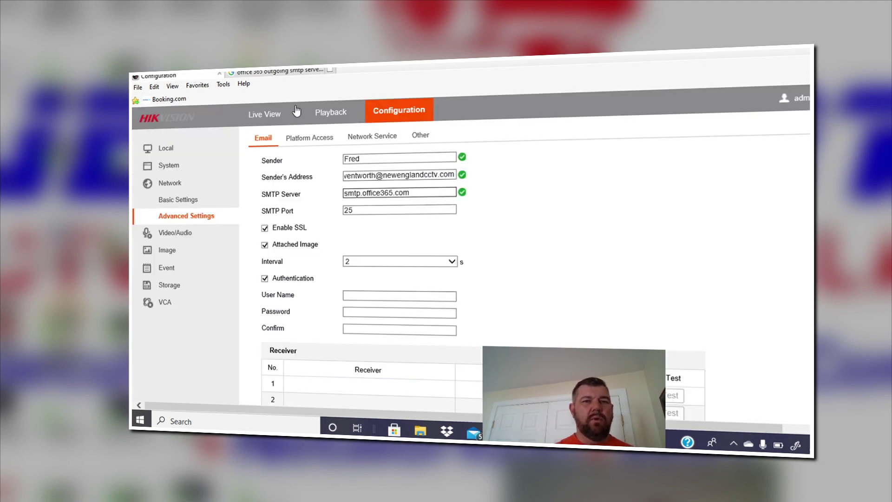
key("Tab")
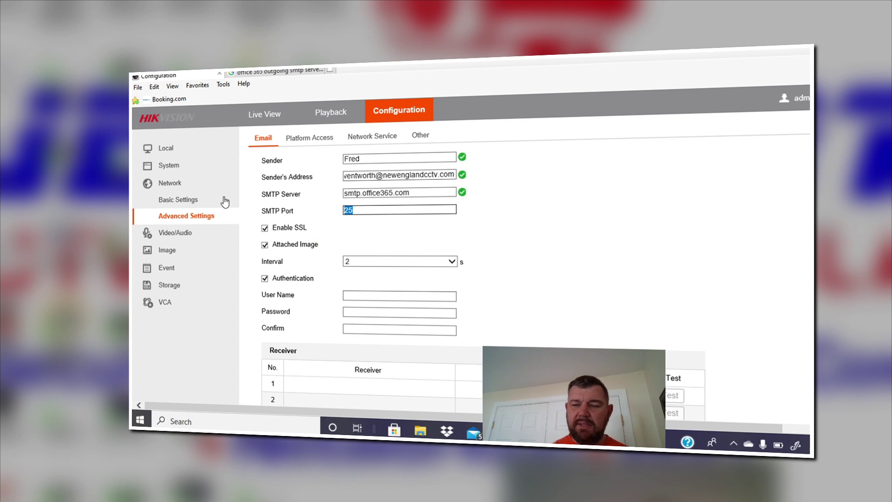
type("587")
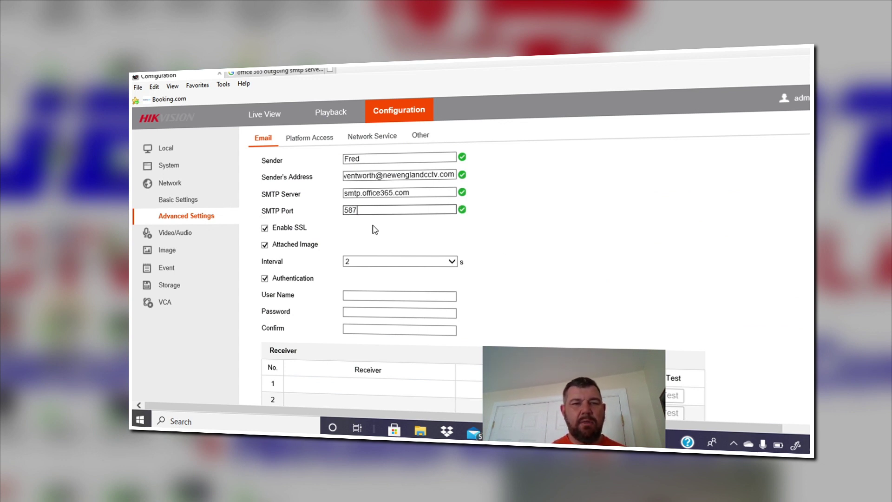
scroll(374, 229, "down", 1)
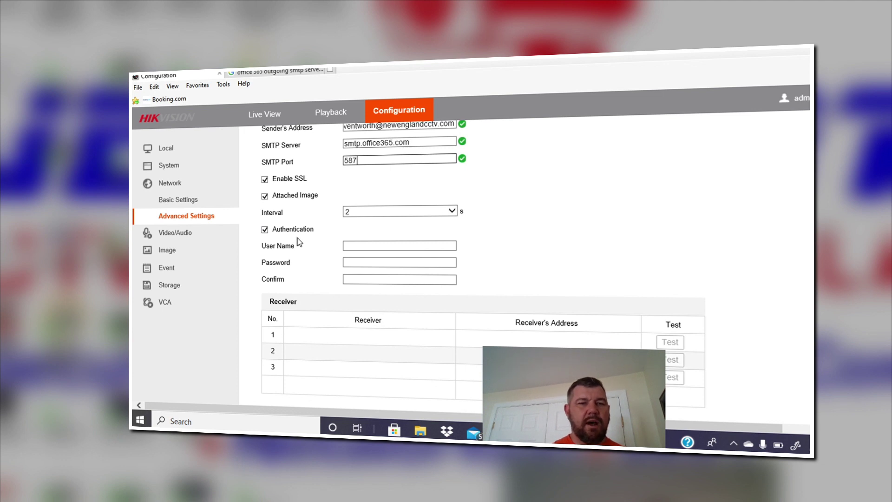
Step: Enter the sender's e-mail as login user name and the account password in both fields
left_click(362, 245)
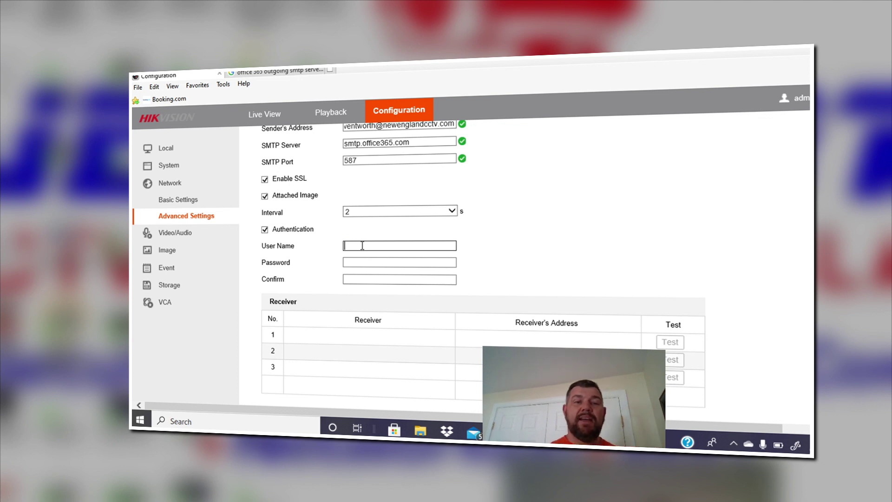
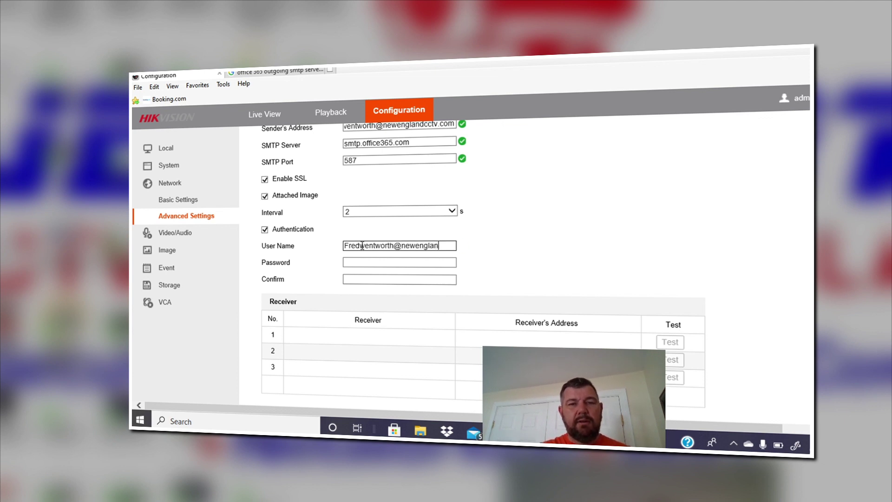
key("Tab")
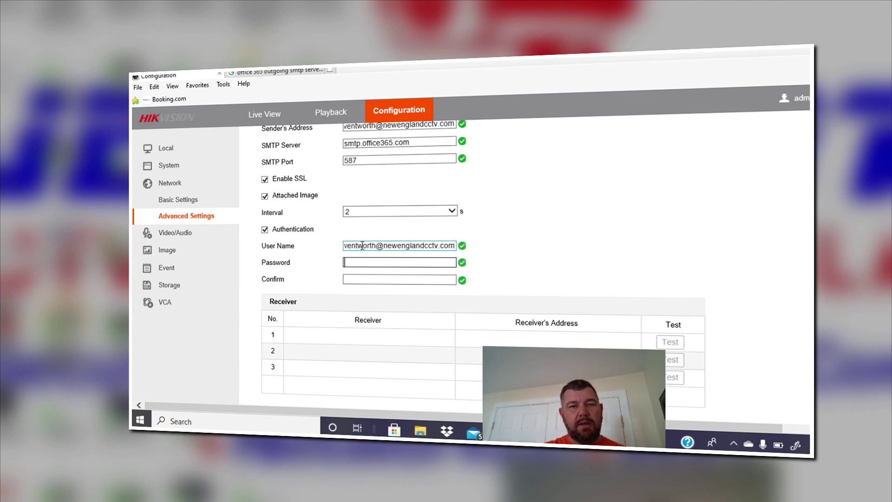
type("p")
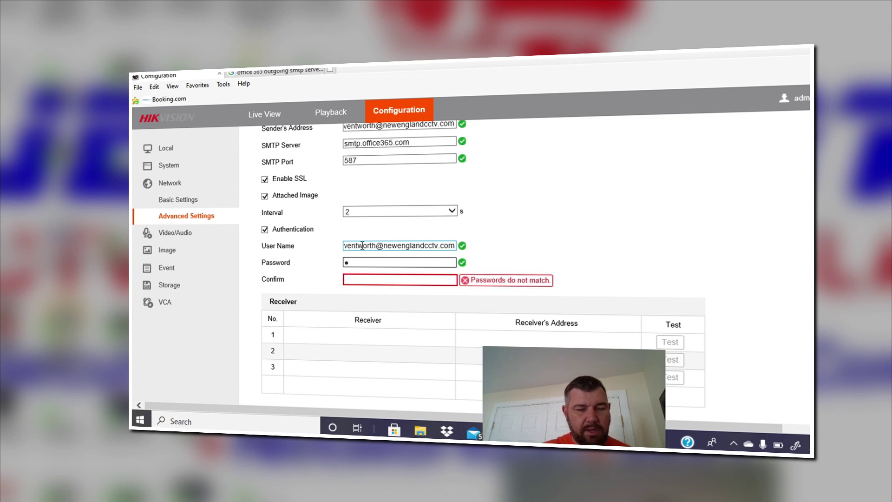
type("*****")
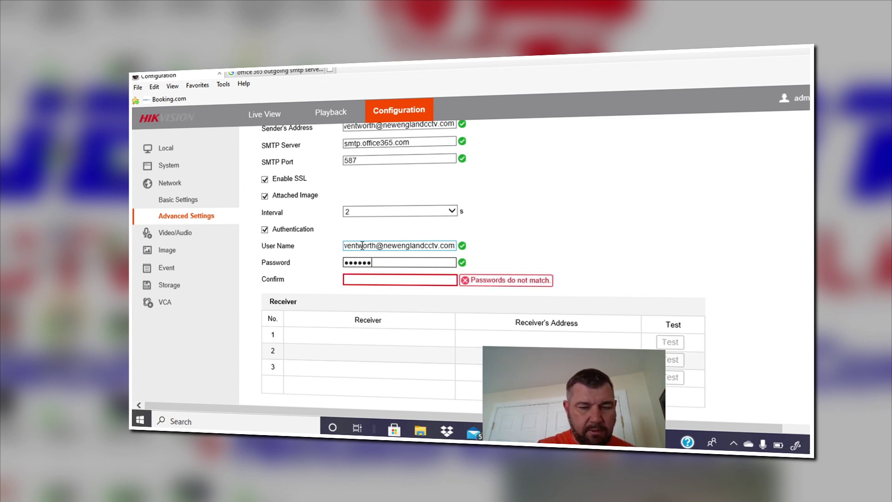
type("******")
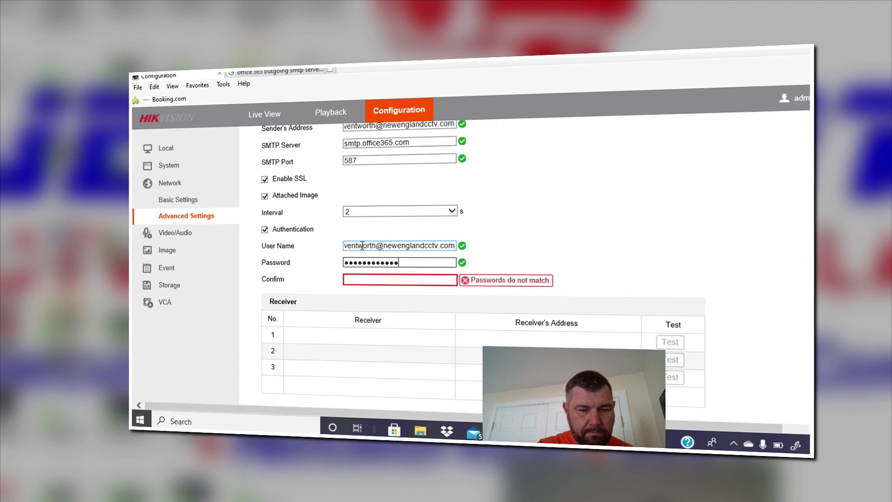
type("*")
left_click(363, 281)
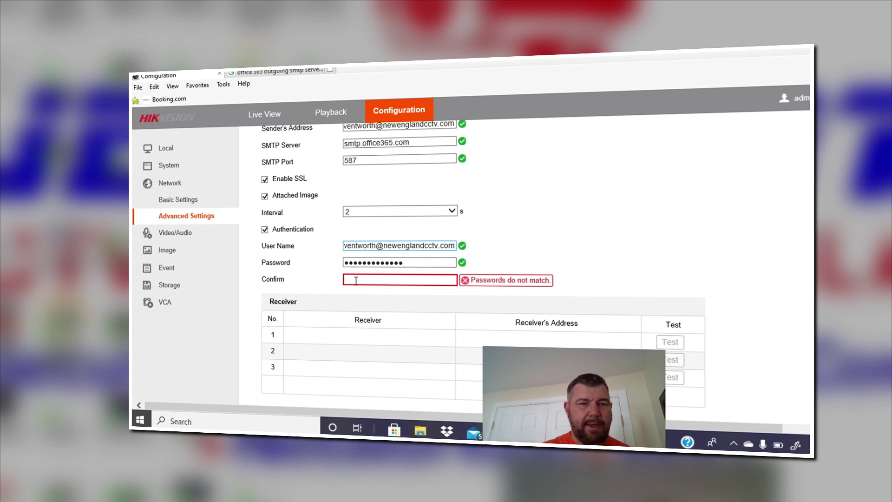
type("****")
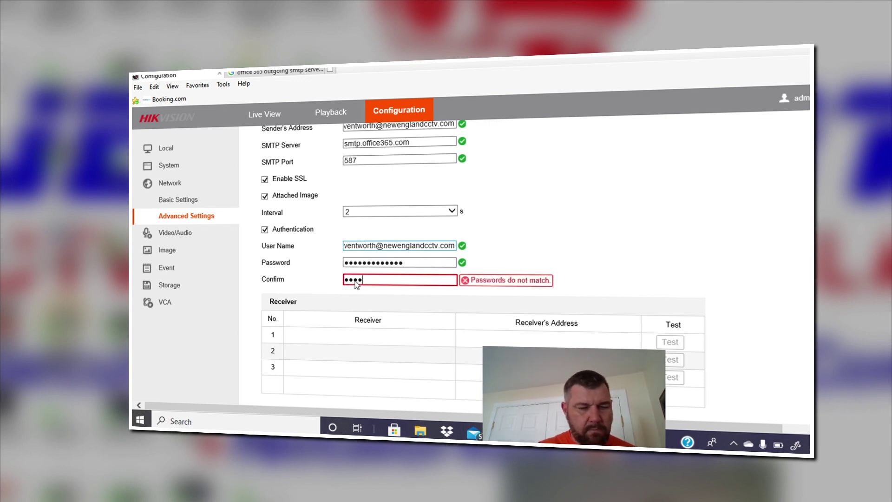
type("******")
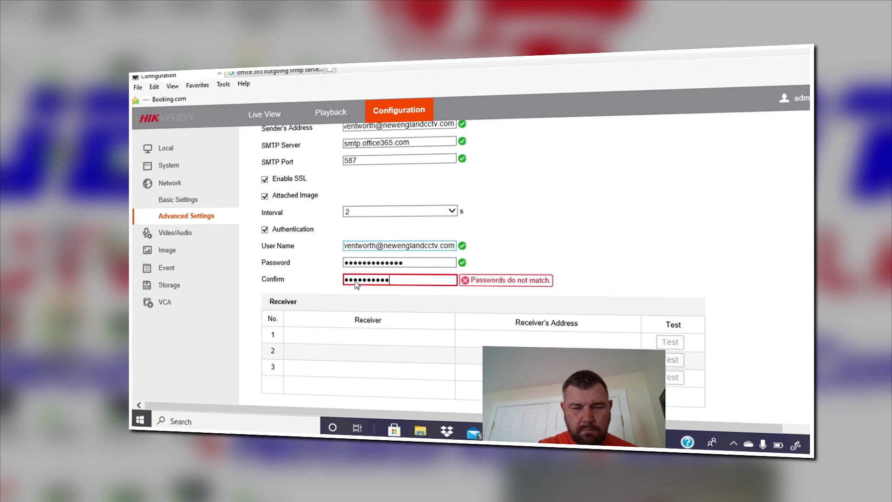
type("***")
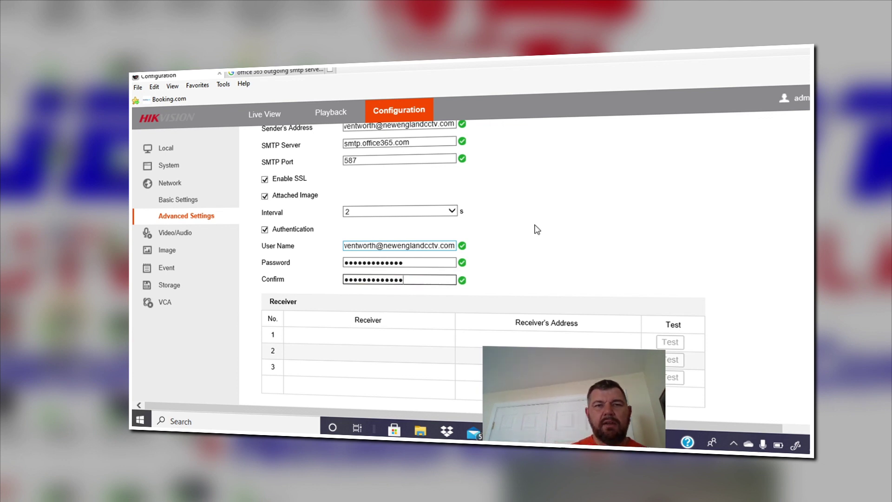
Step: Fill Receiver 1 with the recipient's name and e-mail address, then save the Email page
scroll(537, 230, "down", 1)
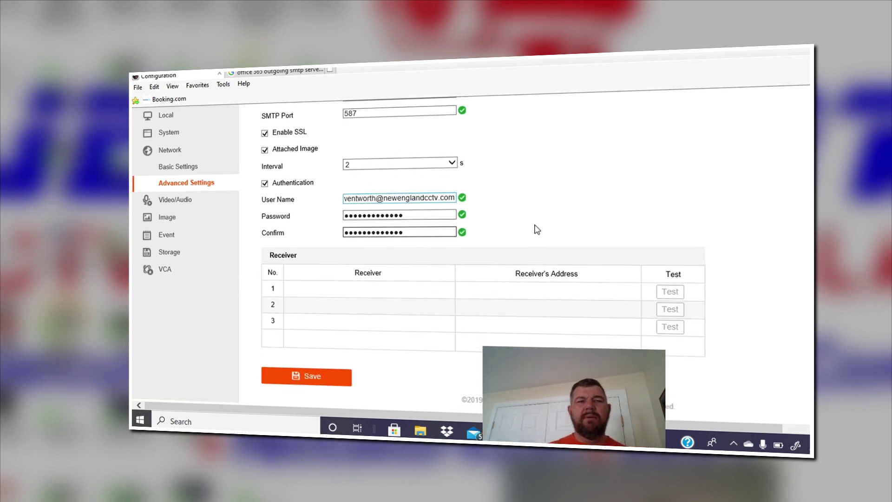
left_click(395, 287)
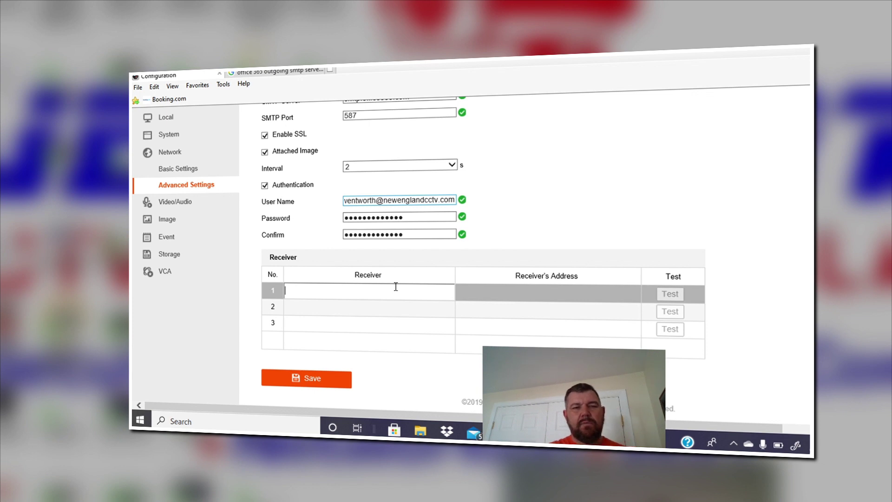
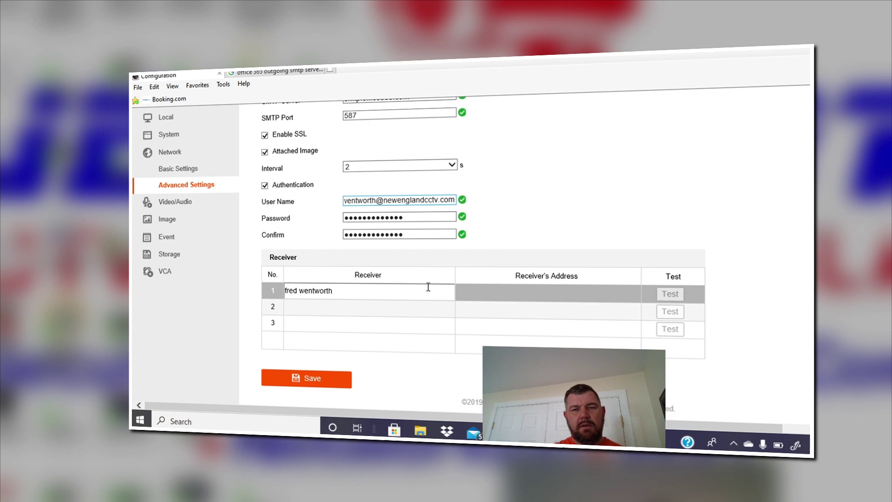
left_click(509, 296)
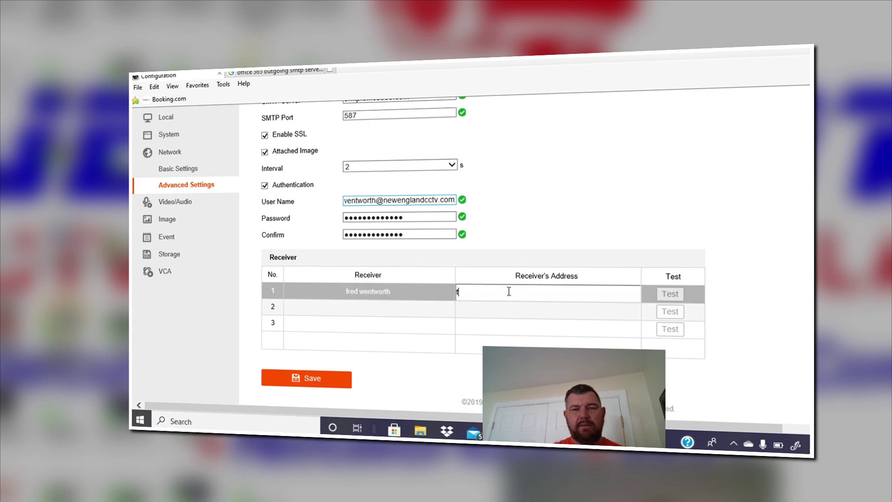
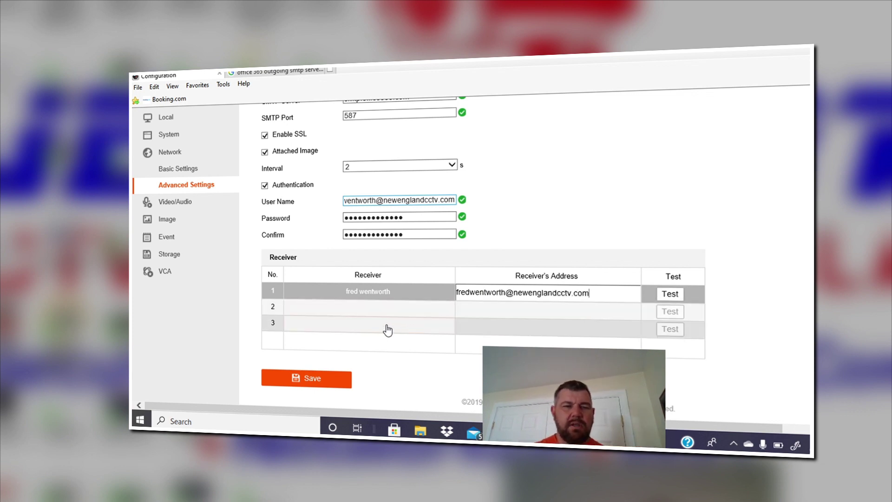
left_click(326, 379)
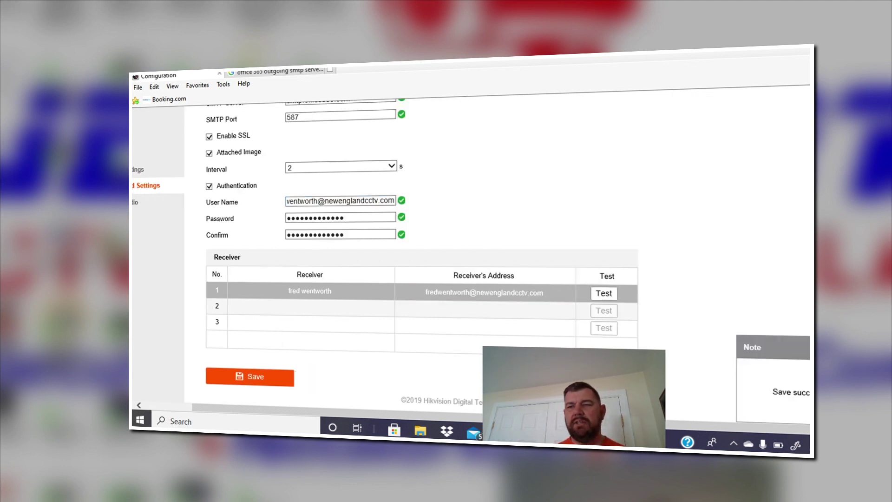
Step: Send a test e-mail to receiver 1 and dismiss the 'Testing succeeded.' note
scroll(501, 246, "up", 3)
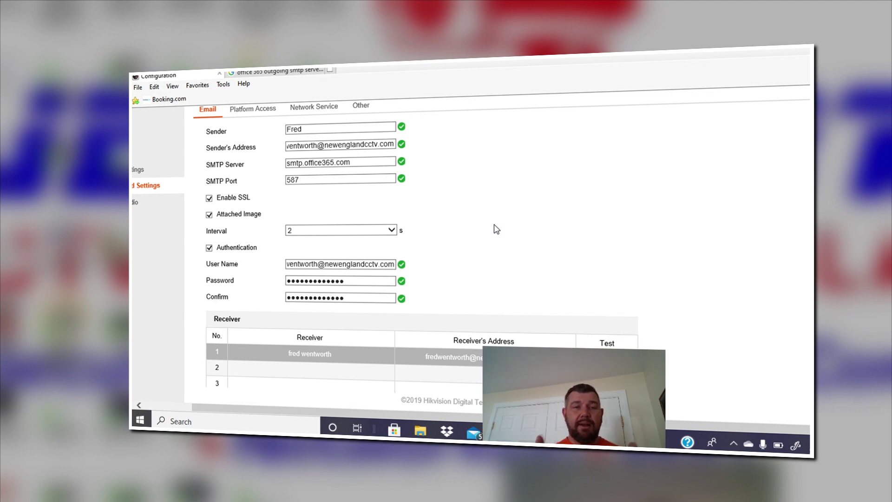
scroll(496, 229, "down", 2)
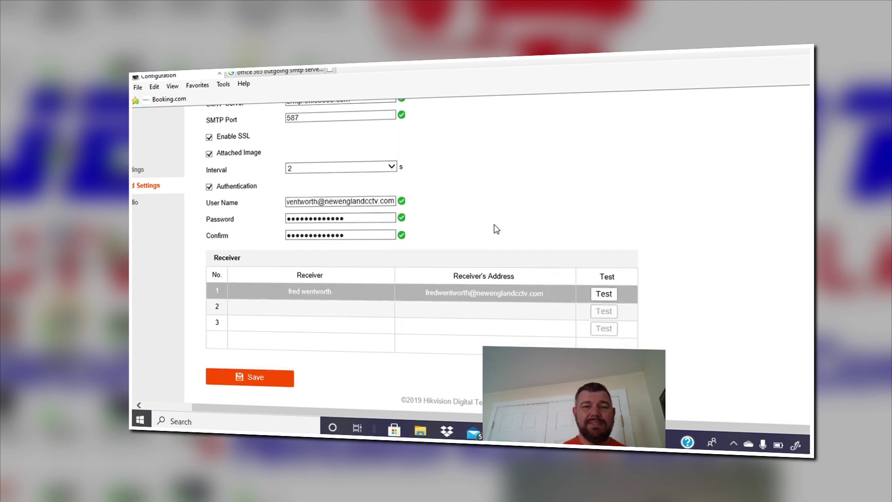
scroll(534, 128, "up", 1)
scroll(535, 129, "up", 1)
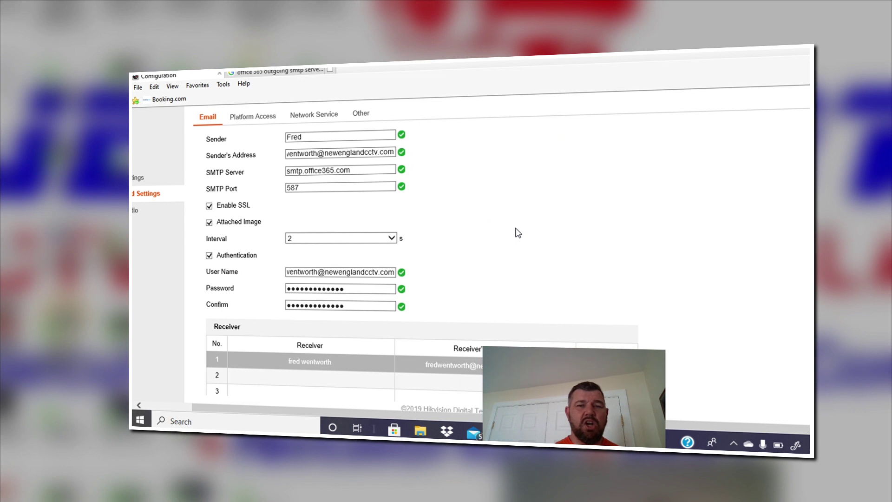
scroll(518, 232, "down", 1)
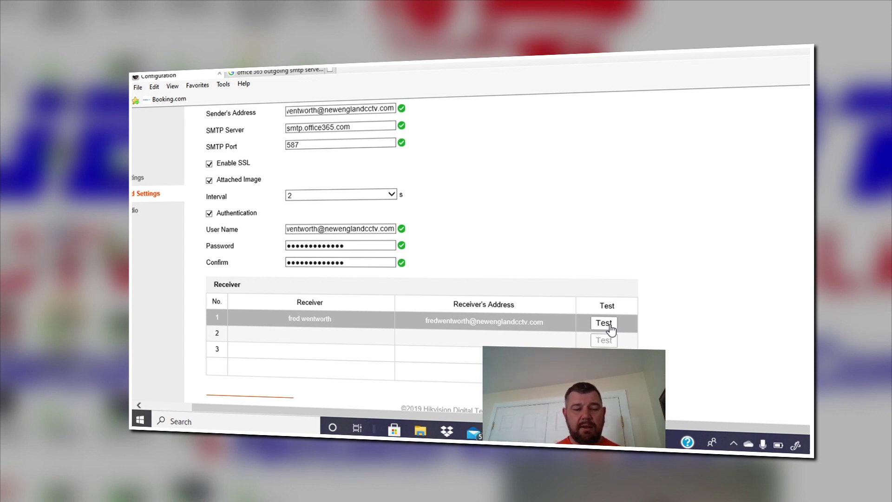
left_click(609, 325)
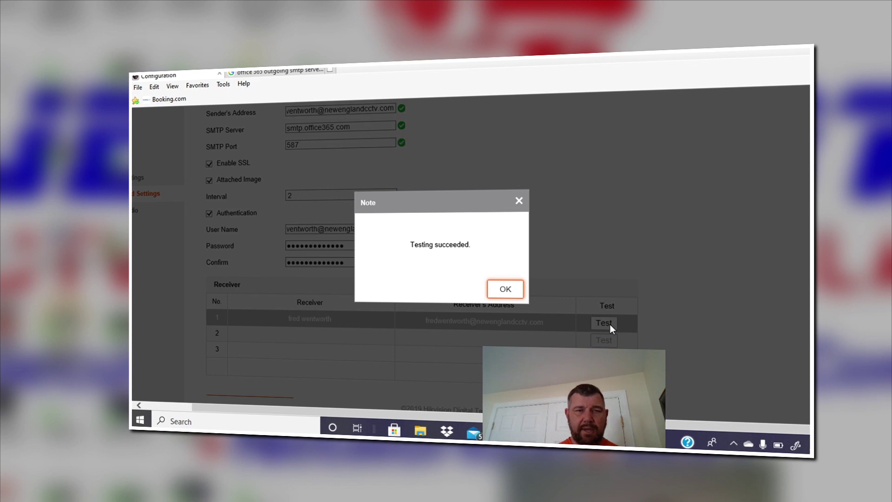
left_click(519, 201)
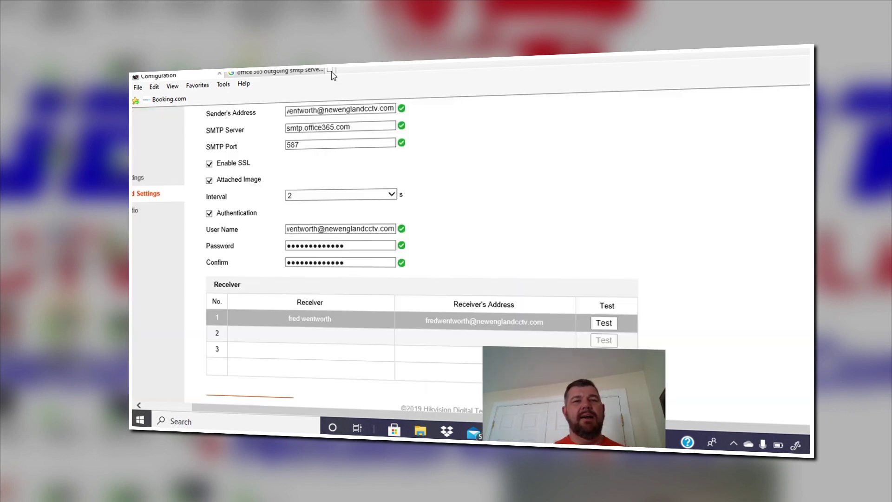
Step: In Windows Mail, open the newest Network Video Recorder alert in the second account's Inbox
left_click(474, 433)
left_click(194, 176)
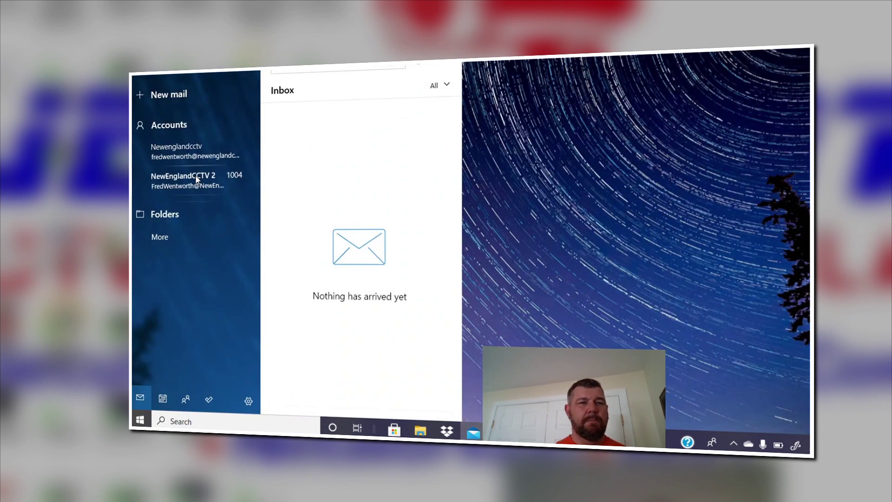
left_click(342, 119)
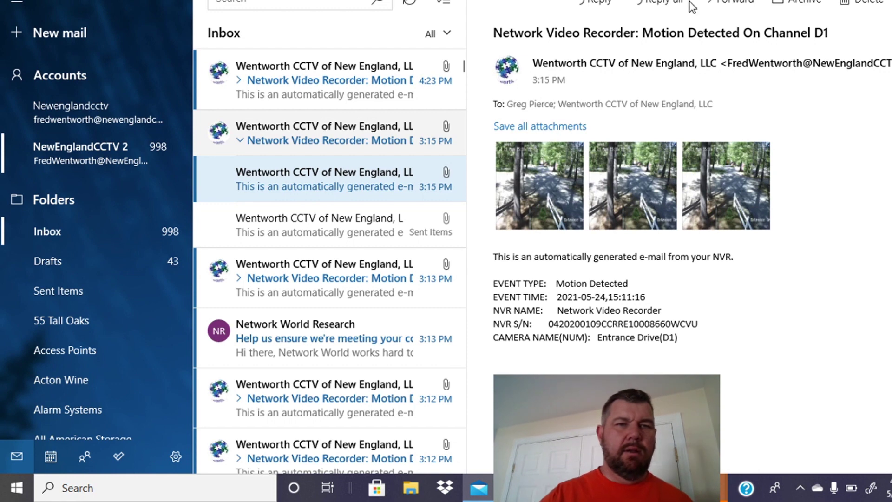
Step: Open the 4:23 PM 'Motion Detected On Channel D1' alert and view its third snapshot in Photos
left_click(369, 68)
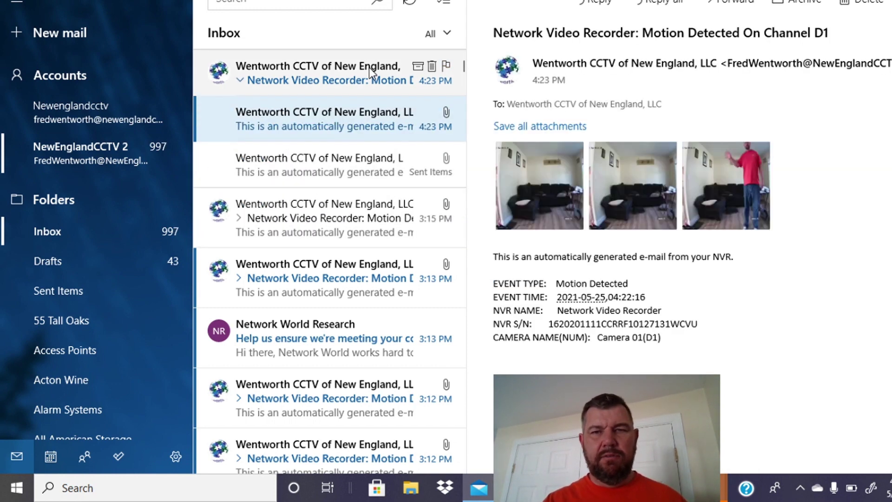
left_click(734, 176)
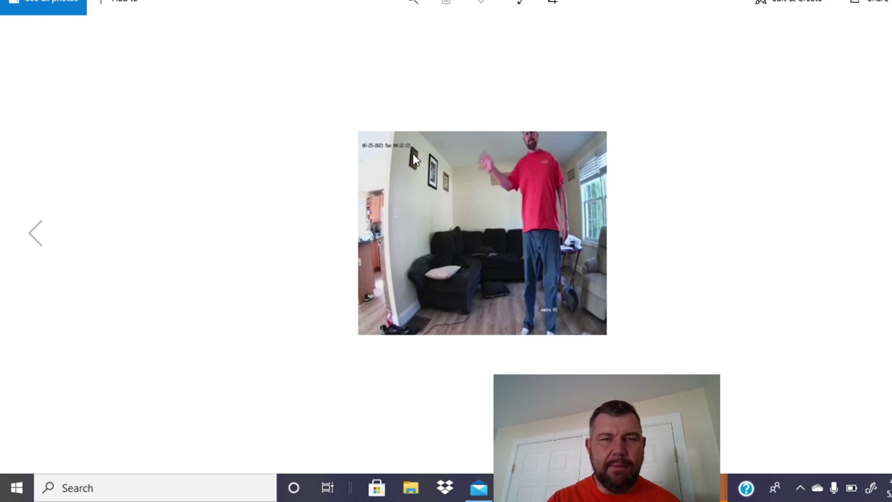
Step: Zoom into the living-room snapshot, zoom back out fully, then close Photos
left_click(416, 11)
left_click_drag(348, 35, 388, 37)
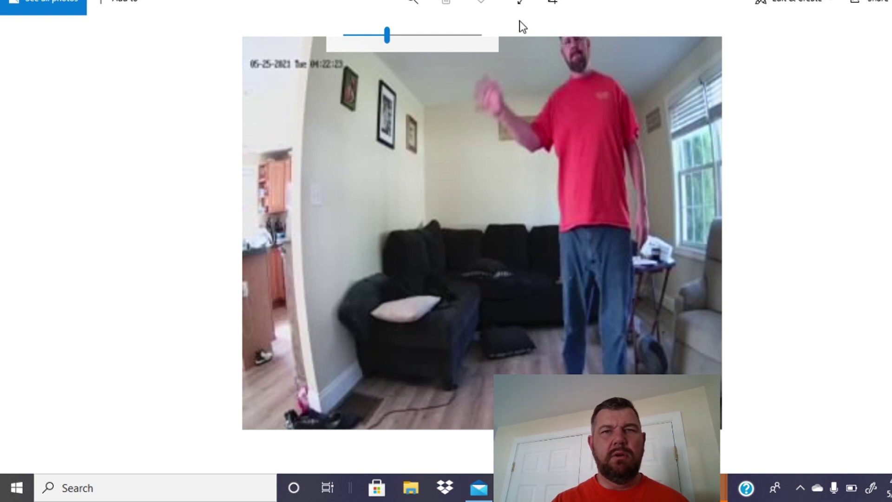
left_click_drag(389, 35, 373, 36)
left_click_drag(313, 20, 314, 23)
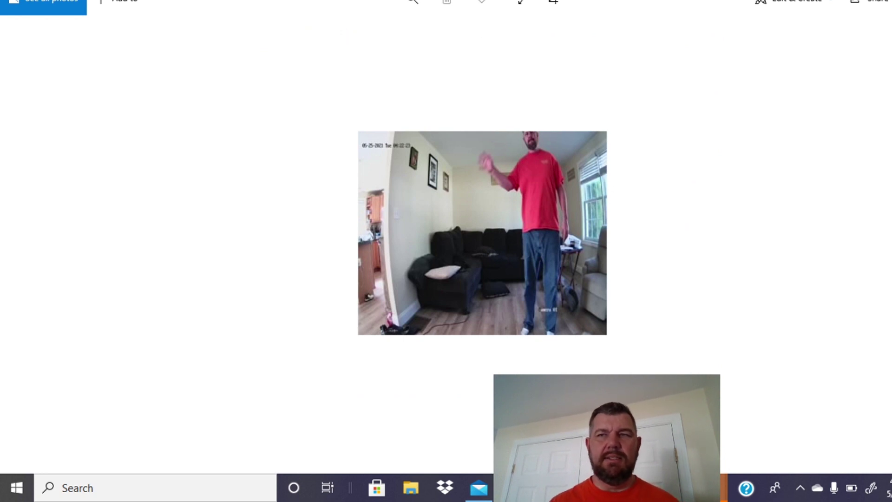
key("alt+F4")
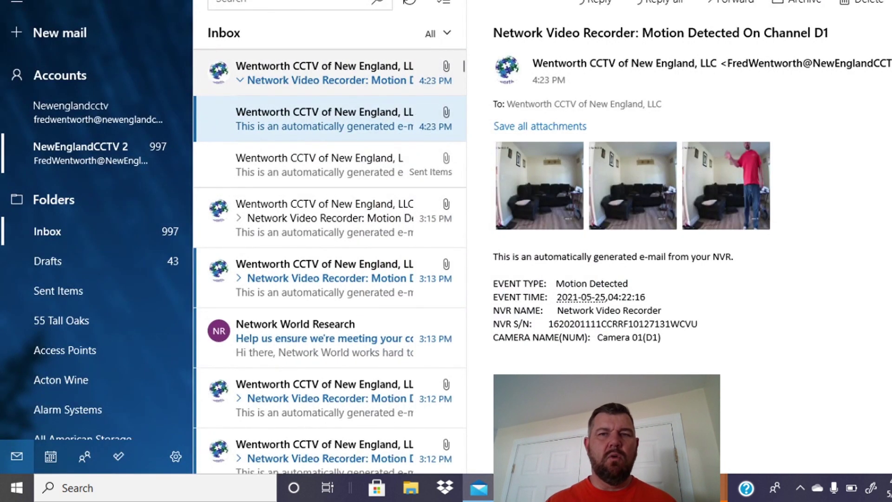